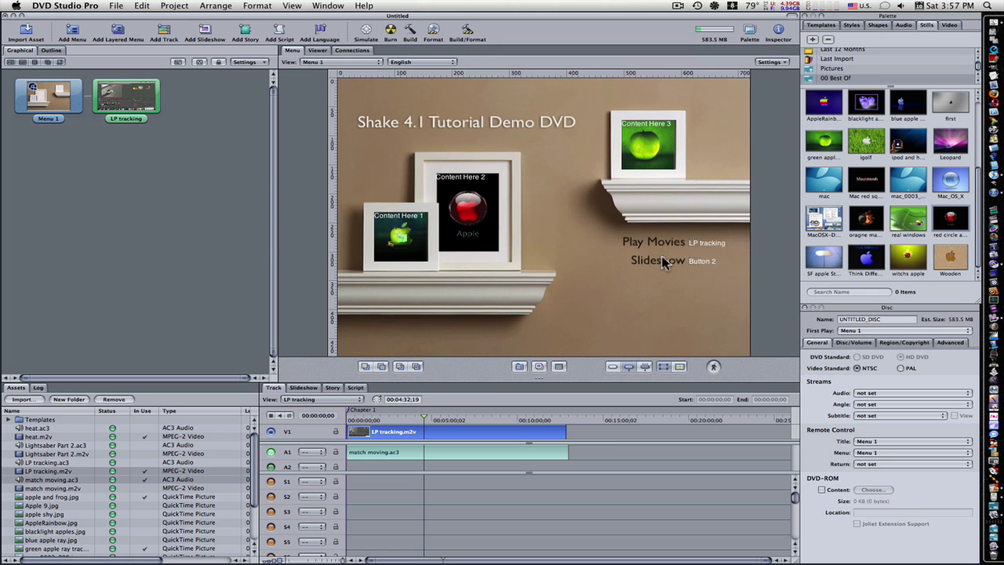
Show the LP tracking track in the Viewer and play it from its beginning.
left_click(336, 7)
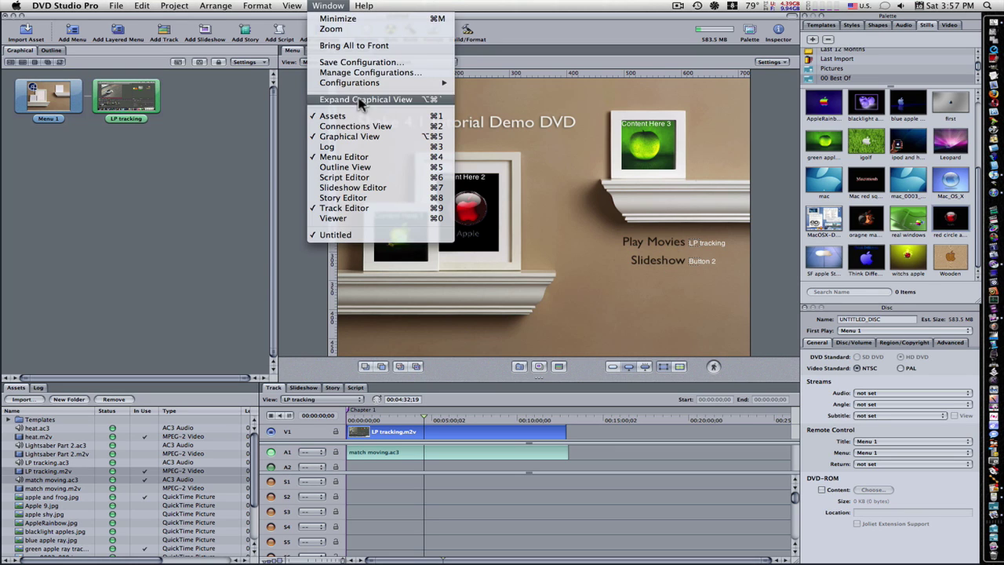
left_click(102, 218)
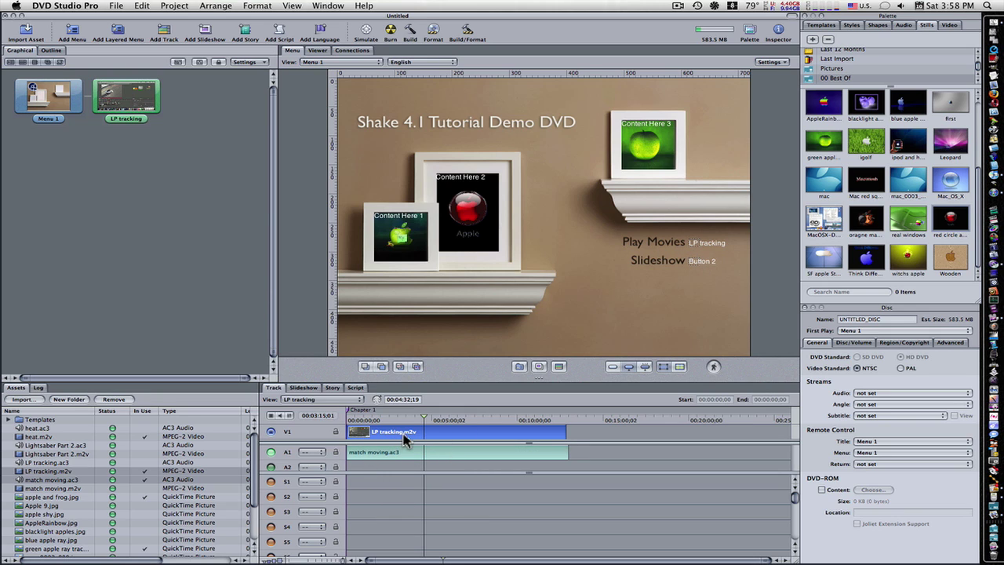
left_click(318, 50)
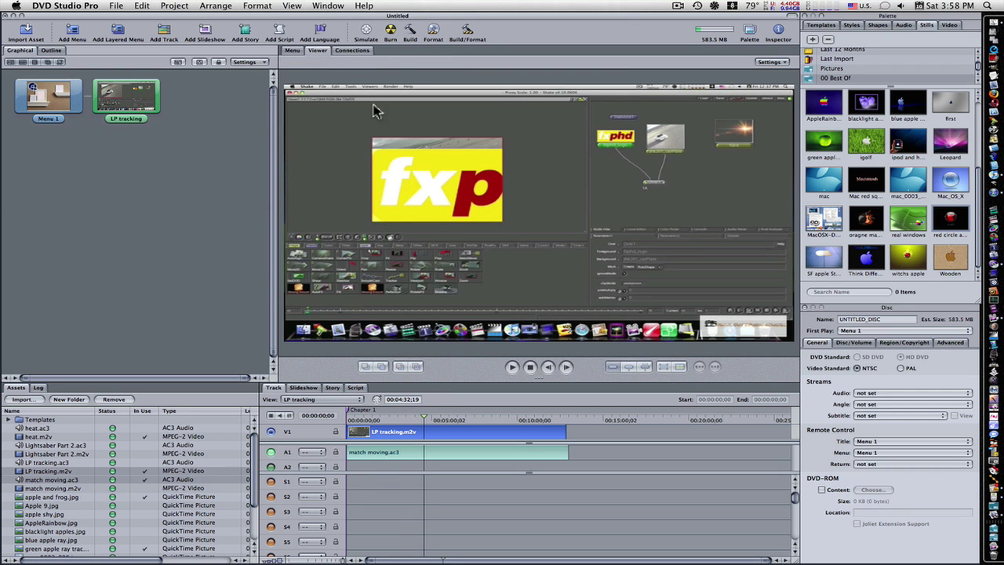
left_click(441, 431)
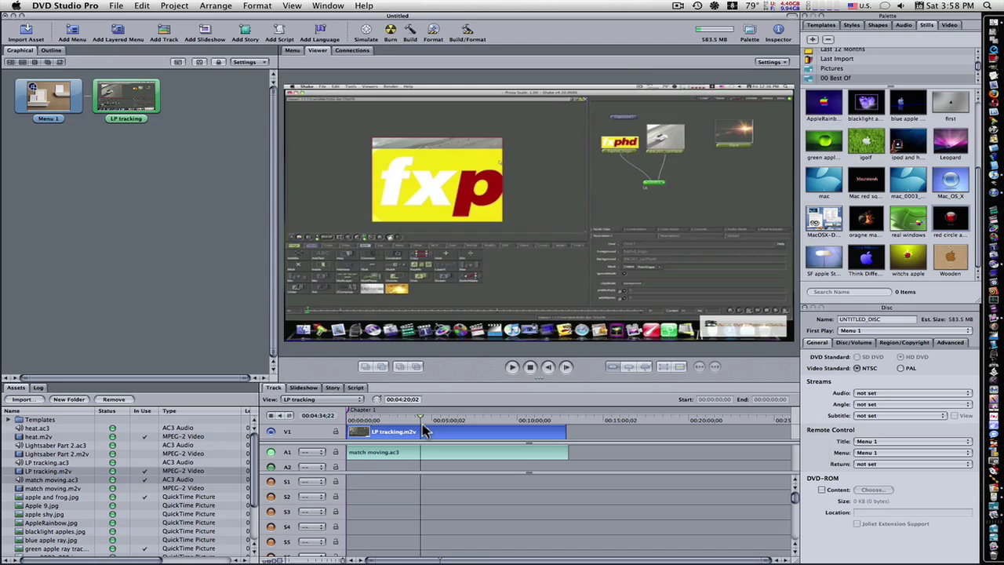
left_click(370, 420)
key("Home")
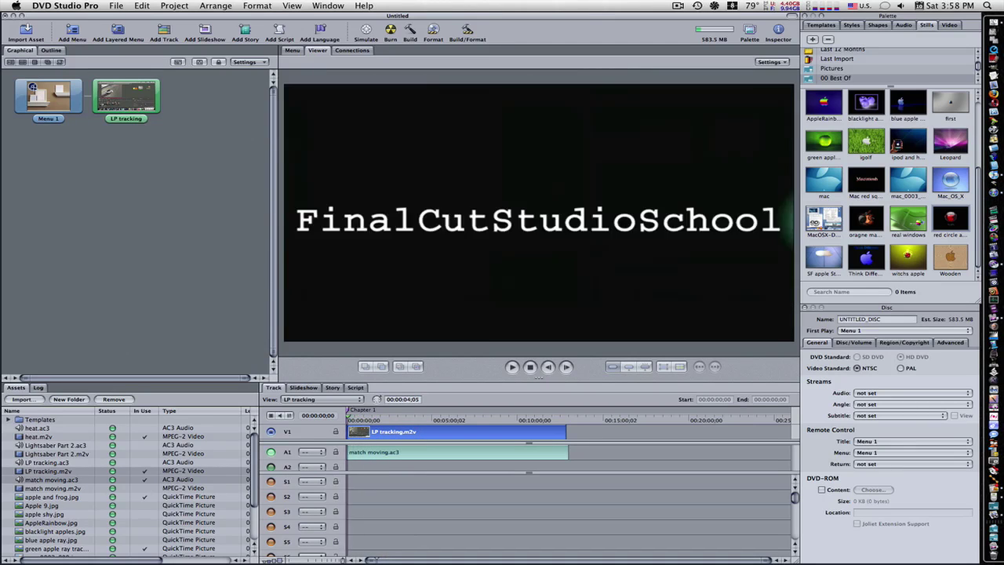
key("Home")
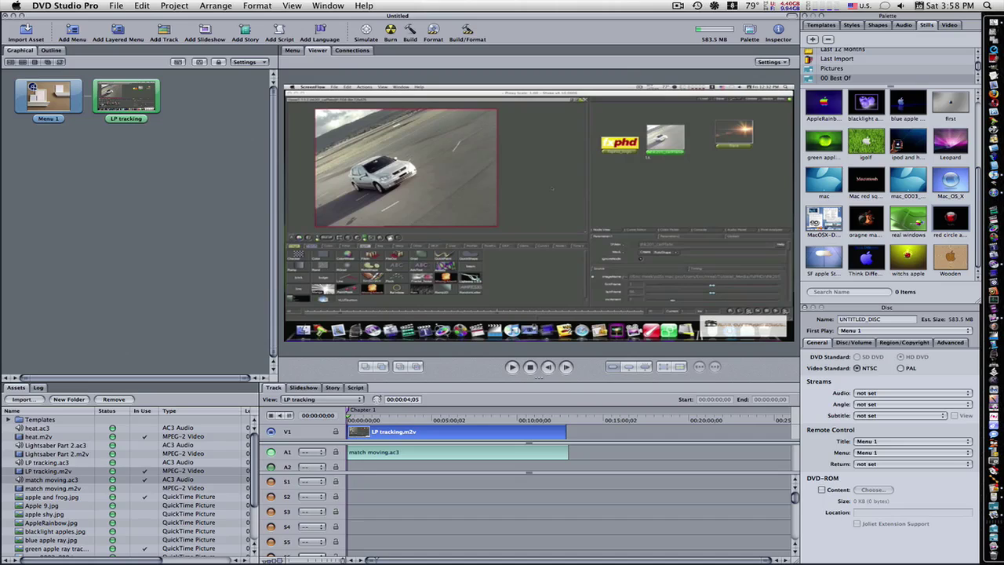
Add chapter markers at 00:00:04, 00:04:38 and 00:10:06, then return to Menu 1.
left_click(354, 427)
key("m")
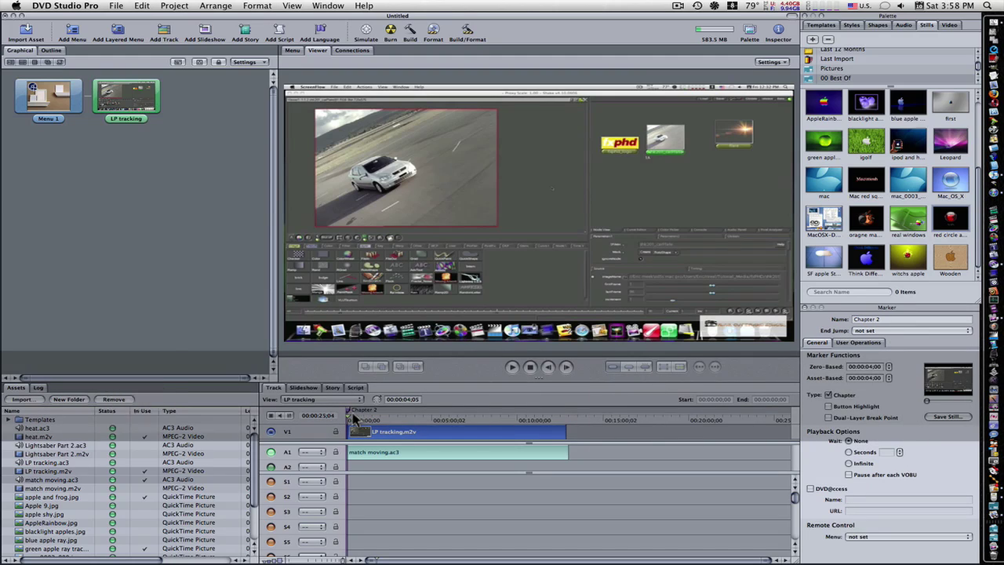
left_click_drag(359, 420, 424, 422)
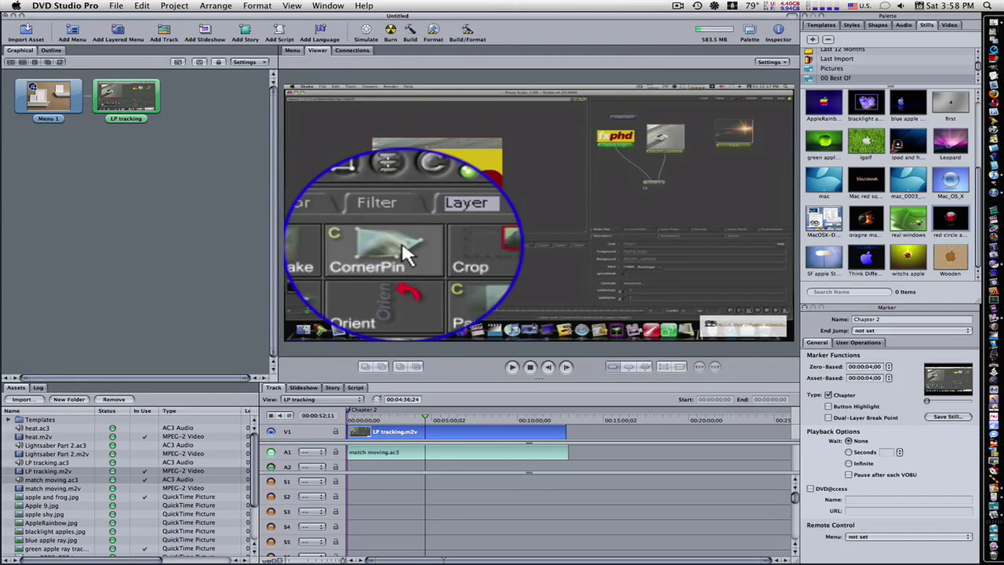
left_click(427, 411)
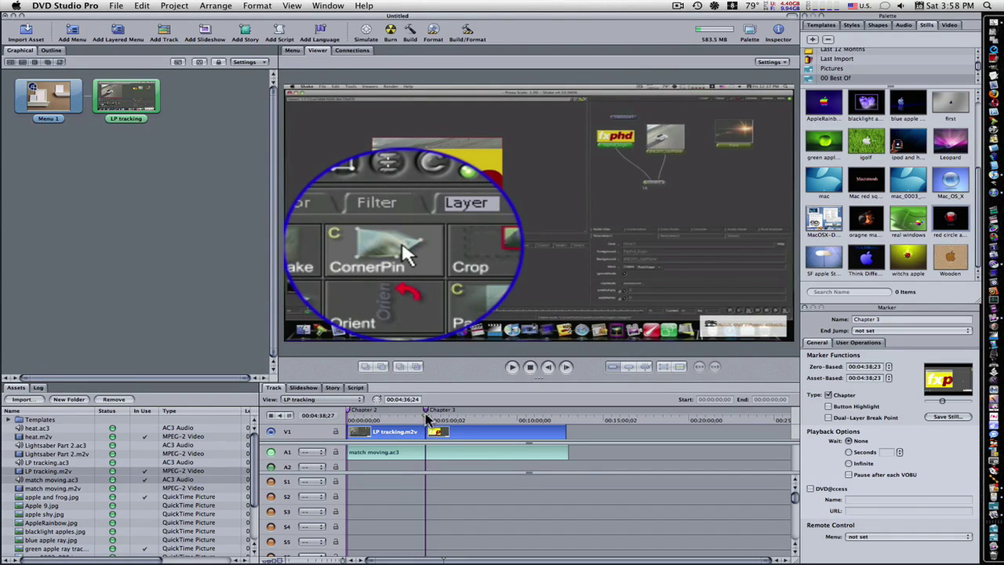
left_click_drag(438, 422, 519, 421)
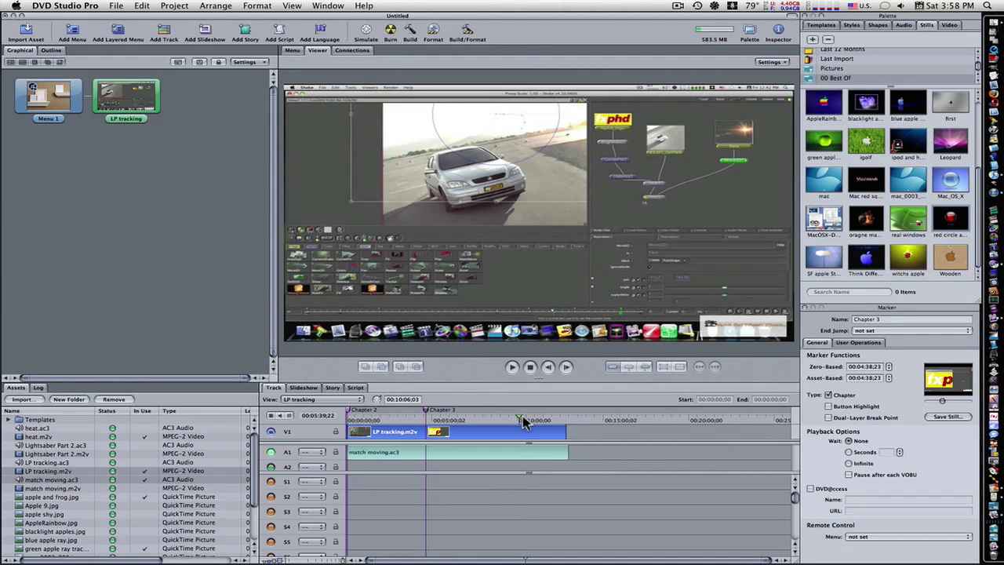
key("m")
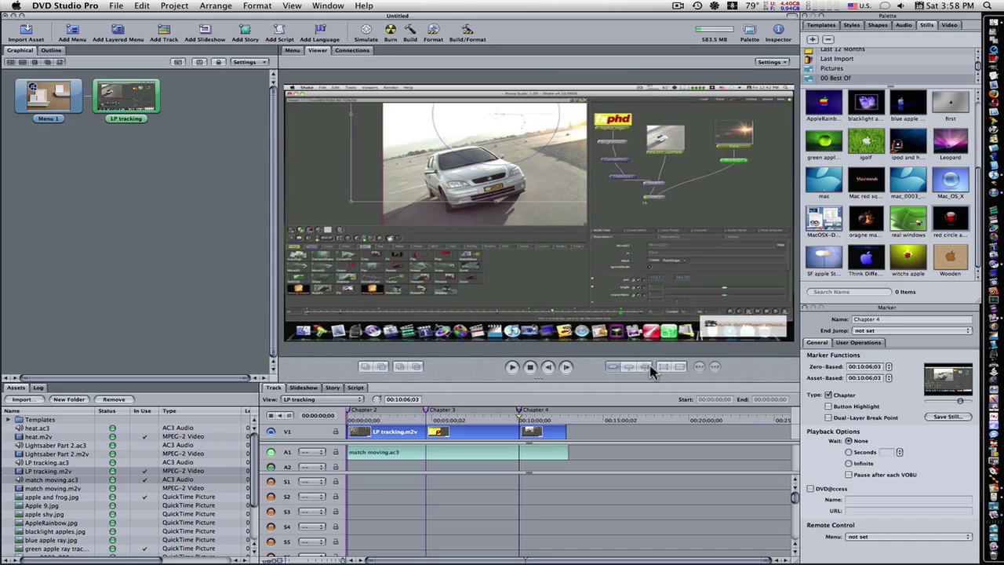
left_click(292, 50)
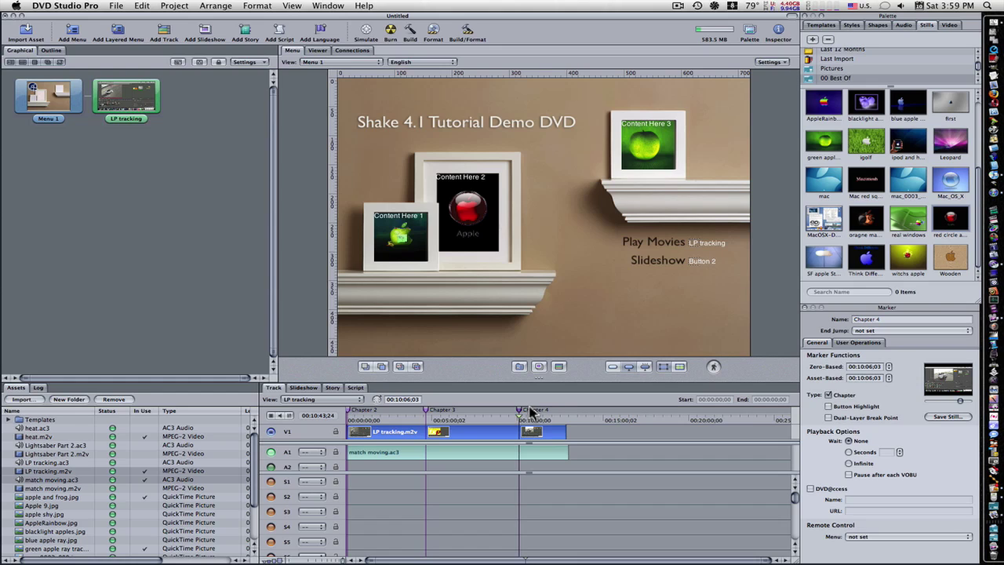
Give the Play Movies button a Melt transition with 00:00:02:00 duration and viscosity 1.
left_click(694, 242)
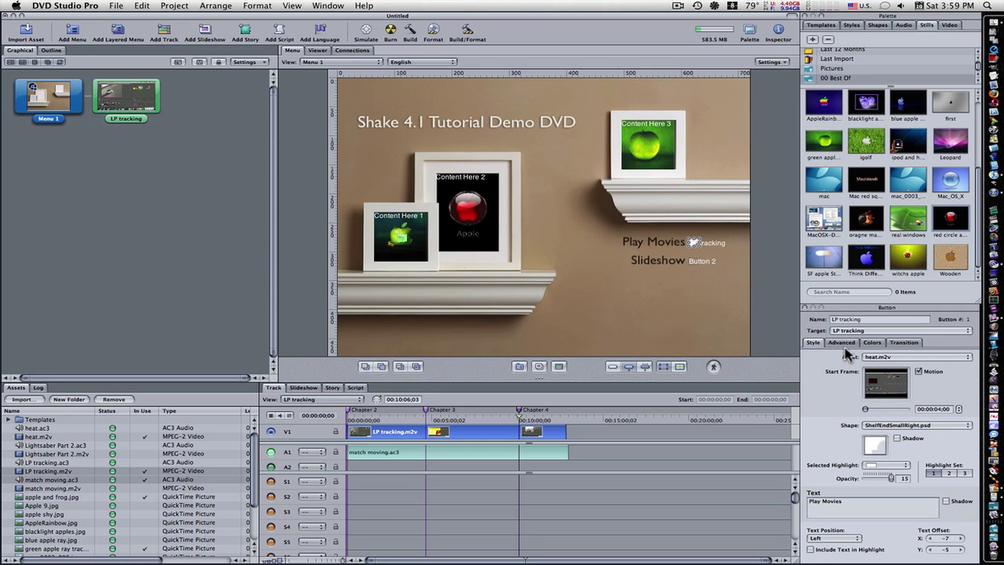
left_click(902, 342)
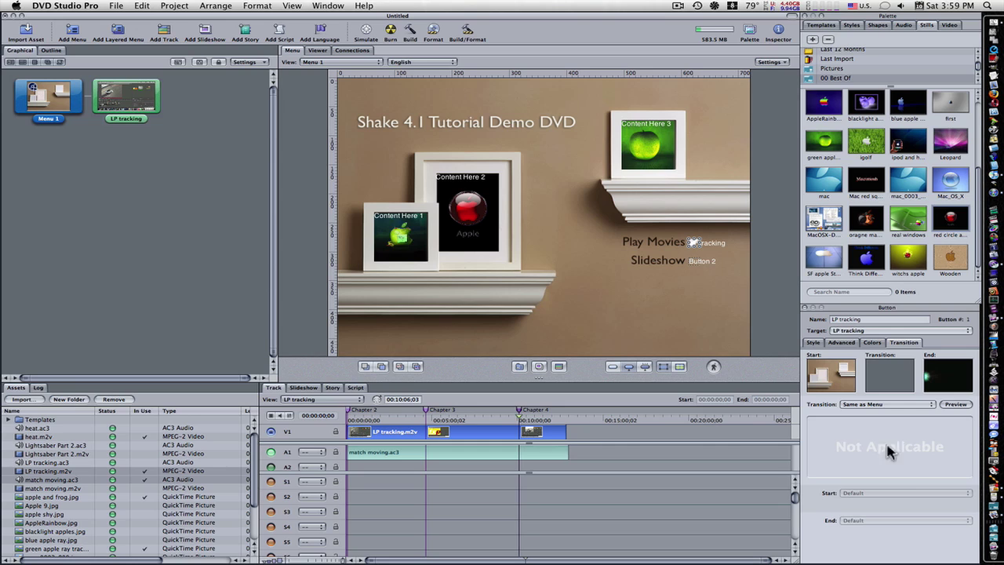
left_click(865, 405)
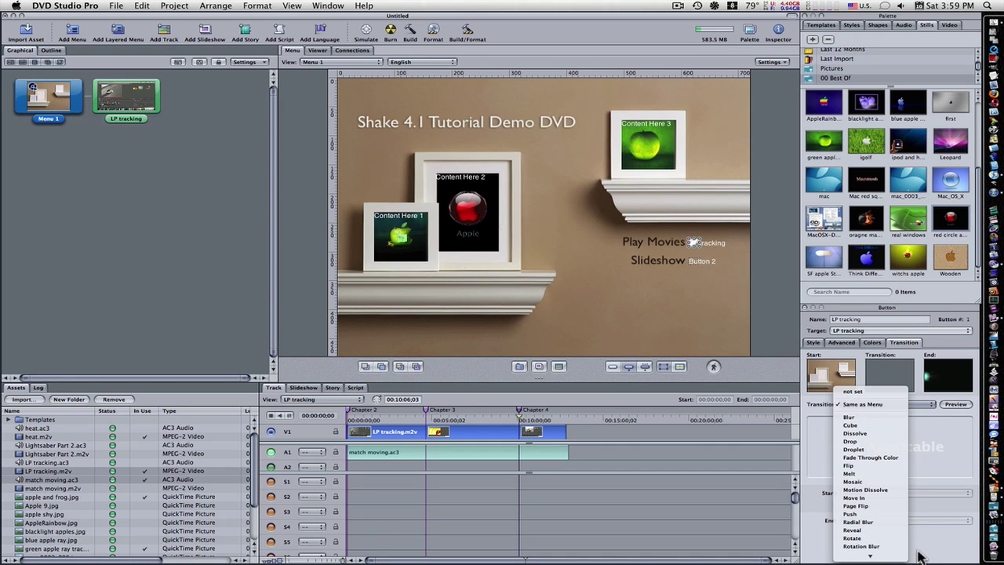
mouse_move(894, 559)
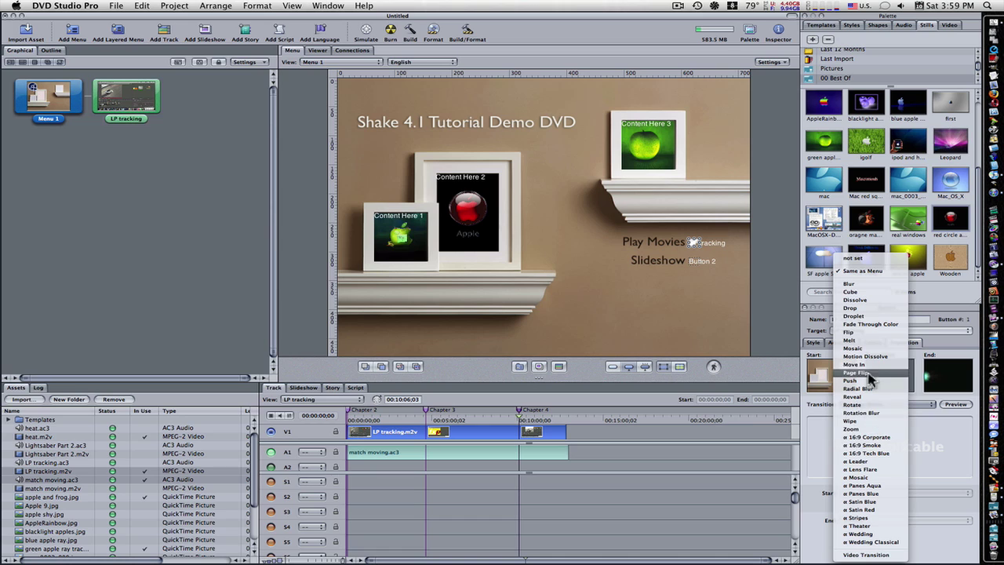
left_click(866, 342)
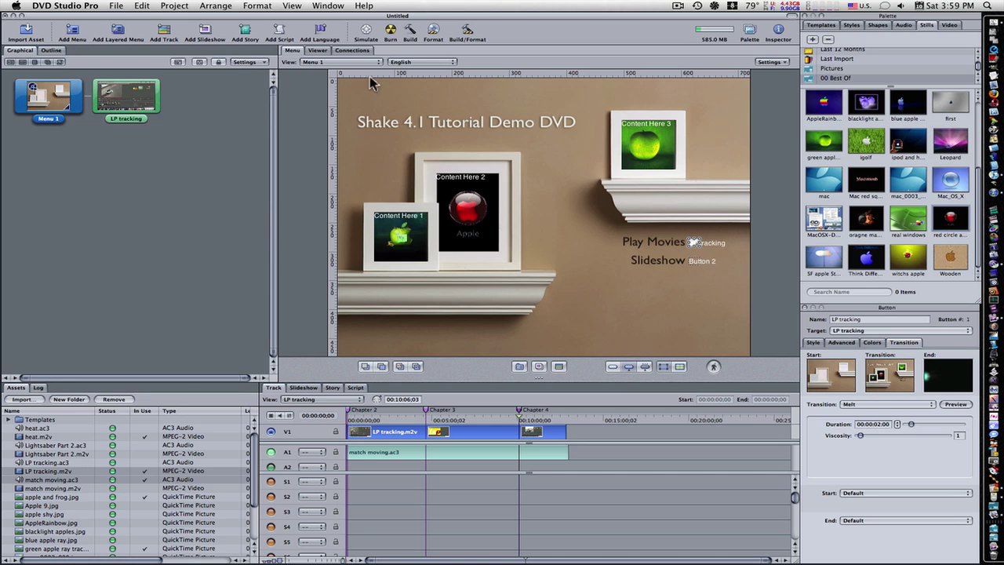
Run the Simulator and activate Play Movies to watch the Melt transition into LP tracking.
left_click(367, 31)
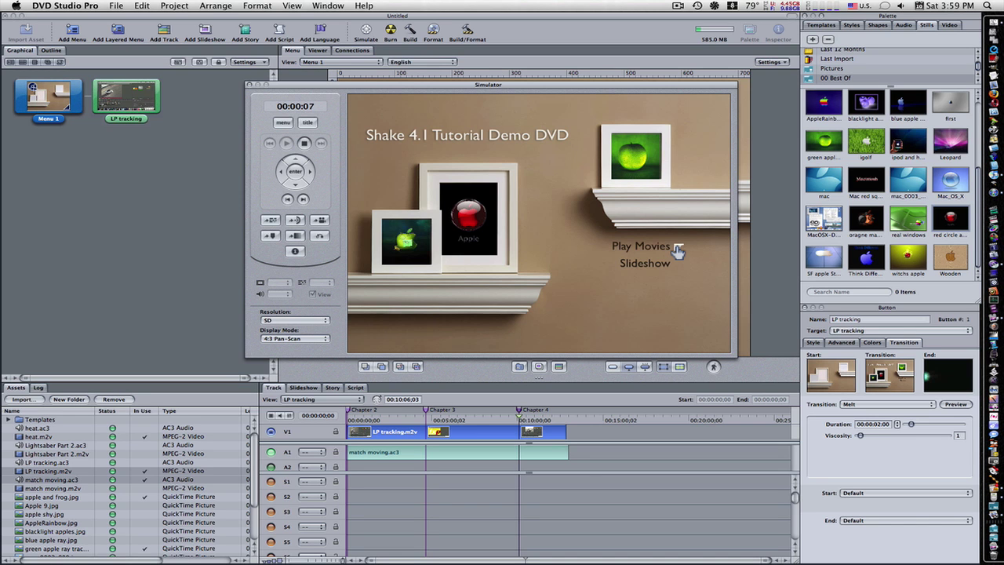
left_click(669, 303)
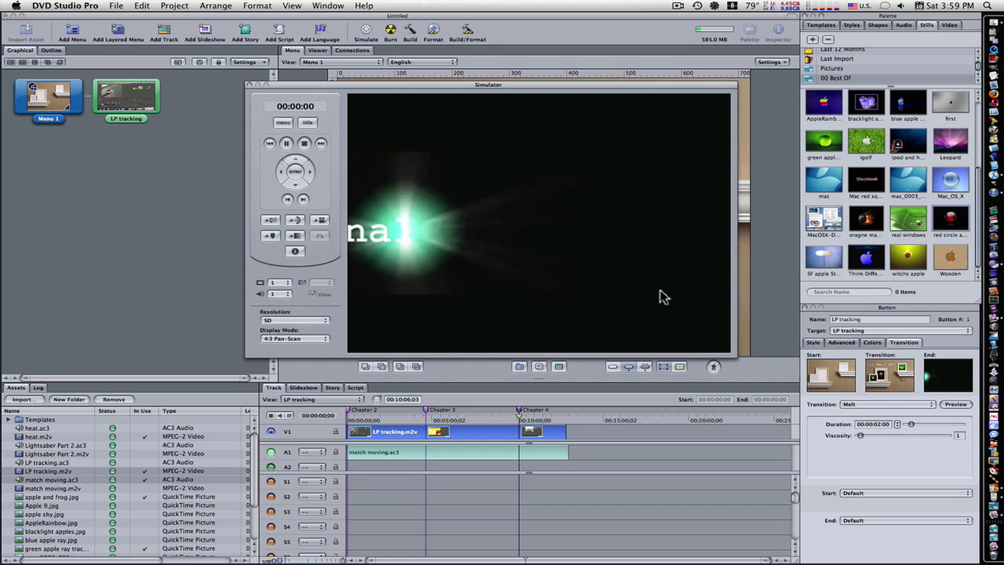
left_click(292, 321)
Switch the Simulator to HD 720, play LP tracking, skip forward two chapters, then pause.
left_click(290, 329)
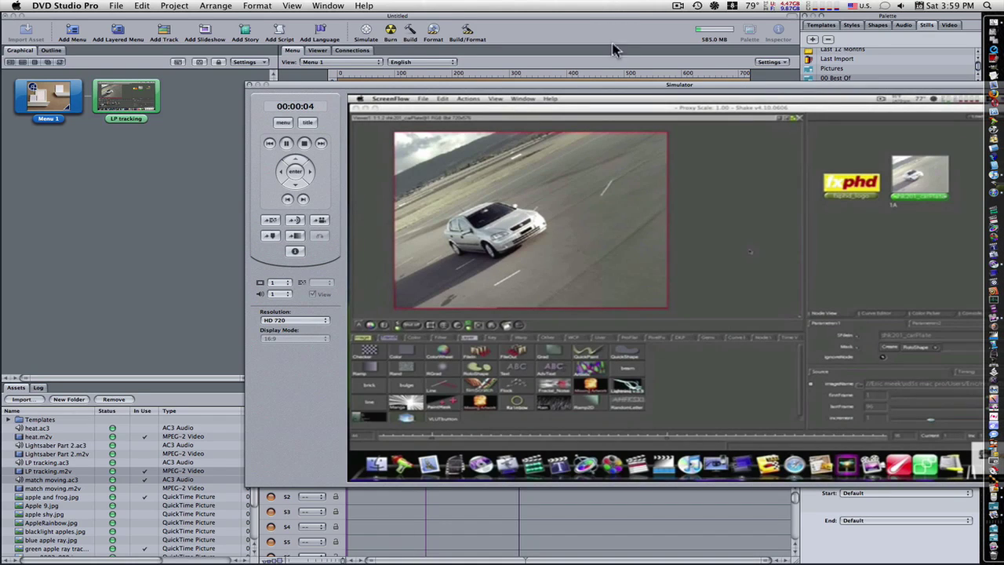
left_click_drag(609, 86, 440, 44)
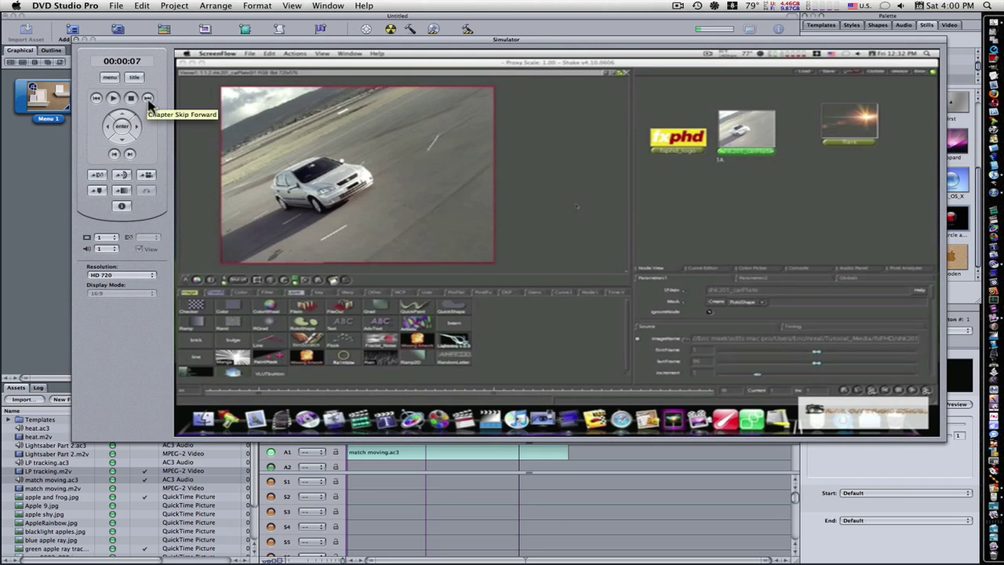
left_click(114, 99)
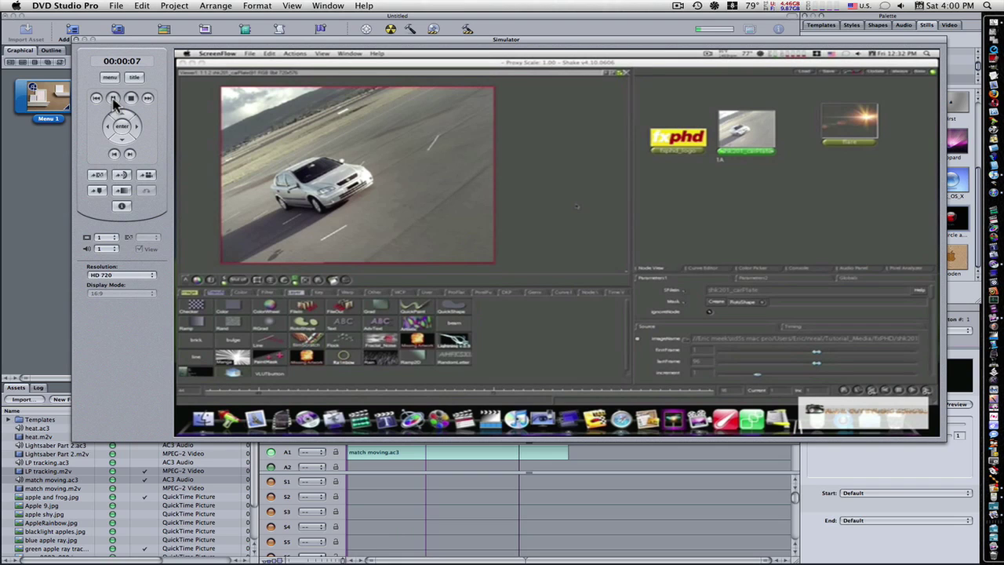
left_click(147, 98)
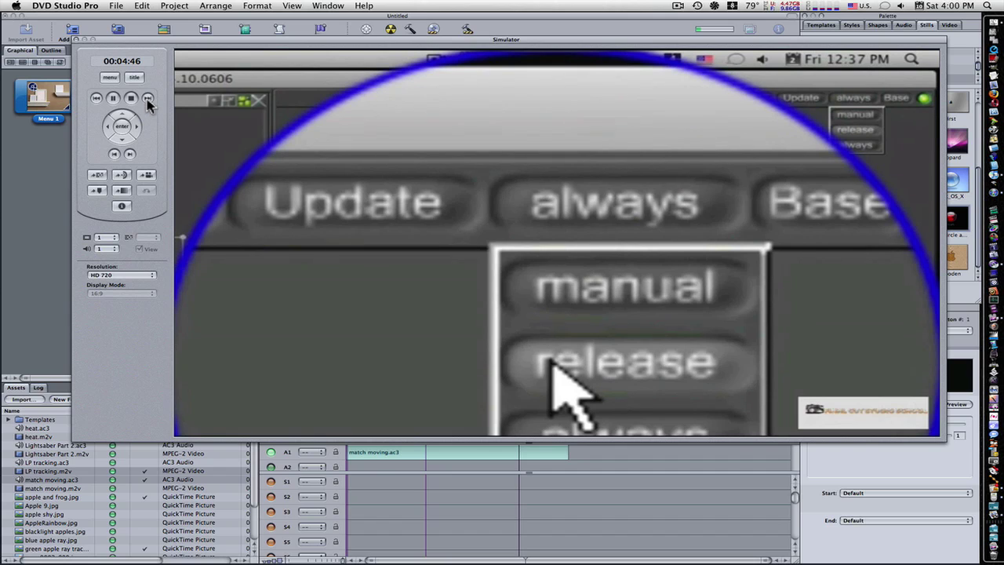
left_click(148, 100)
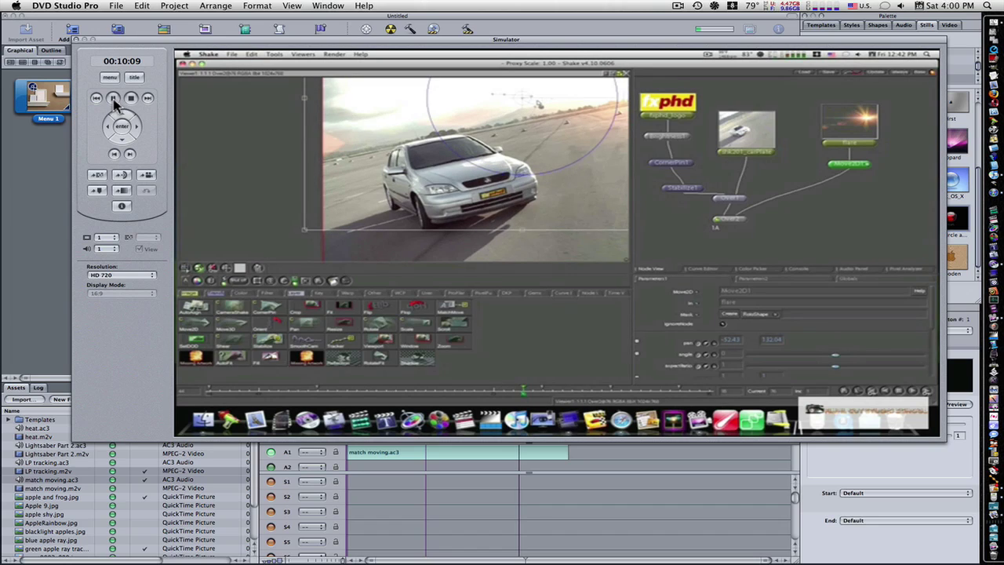
left_click(113, 99)
Return to the menu, restart via Play Movies, skip two chapters, and close the Simulator.
left_click(112, 79)
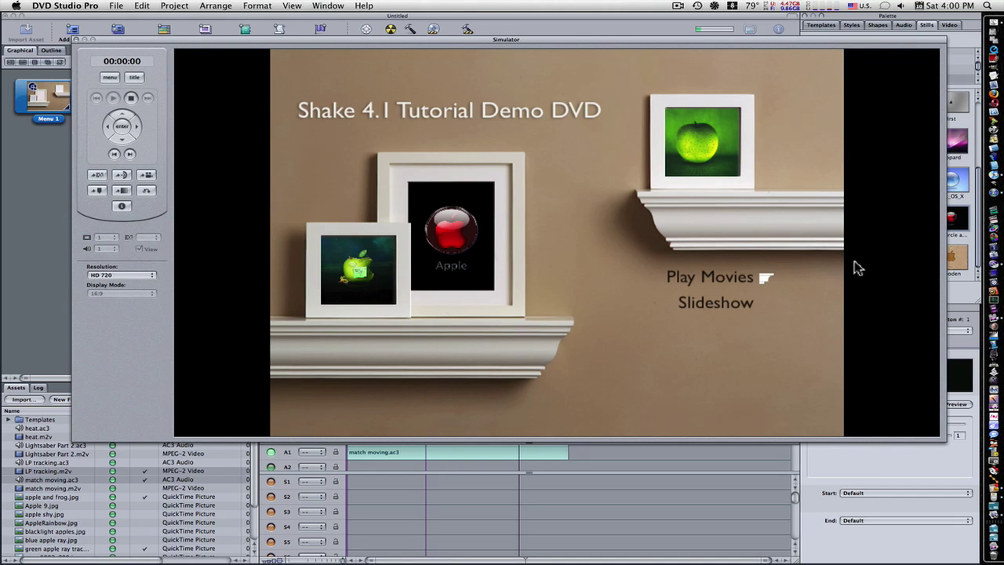
left_click(771, 285)
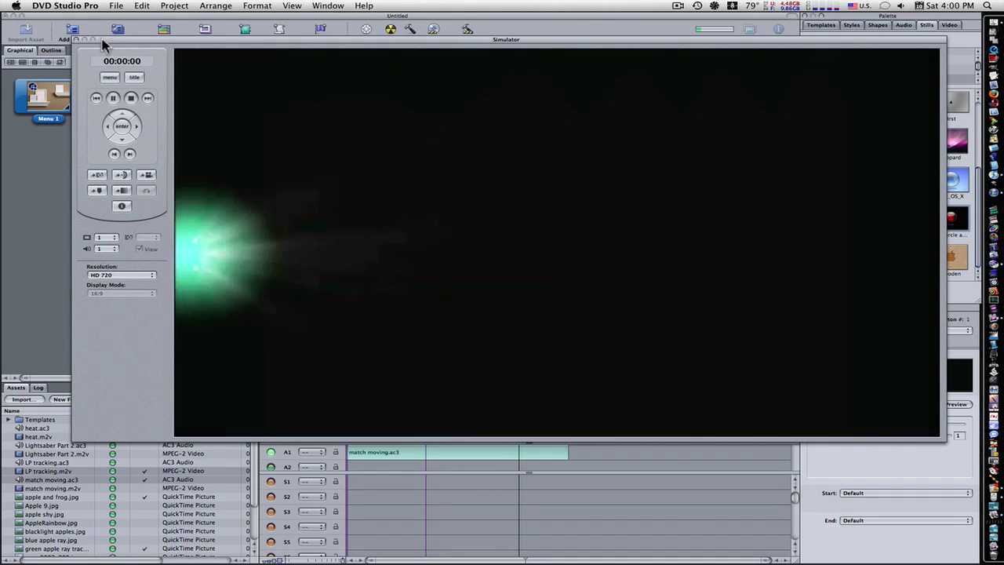
left_click(149, 100)
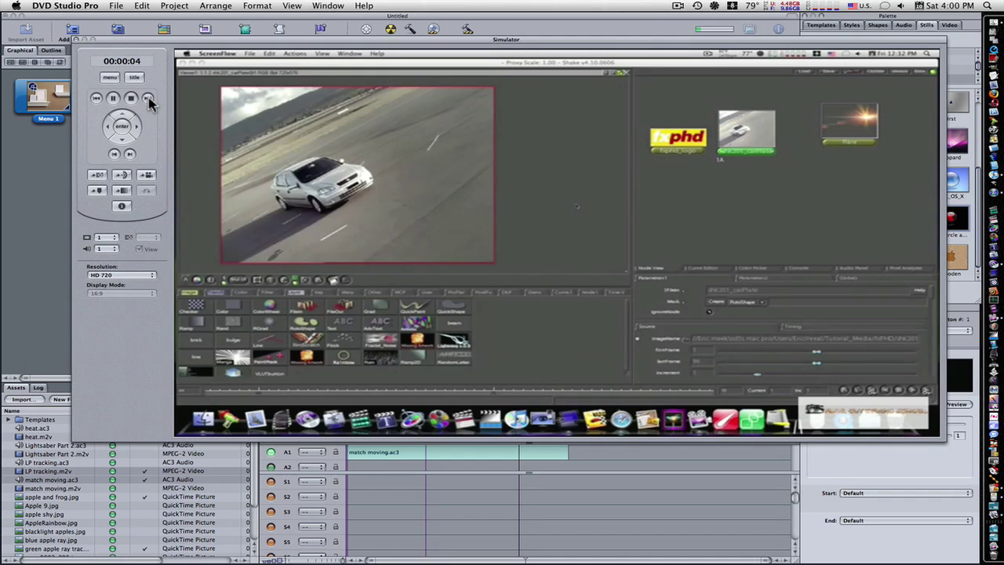
left_click(149, 99)
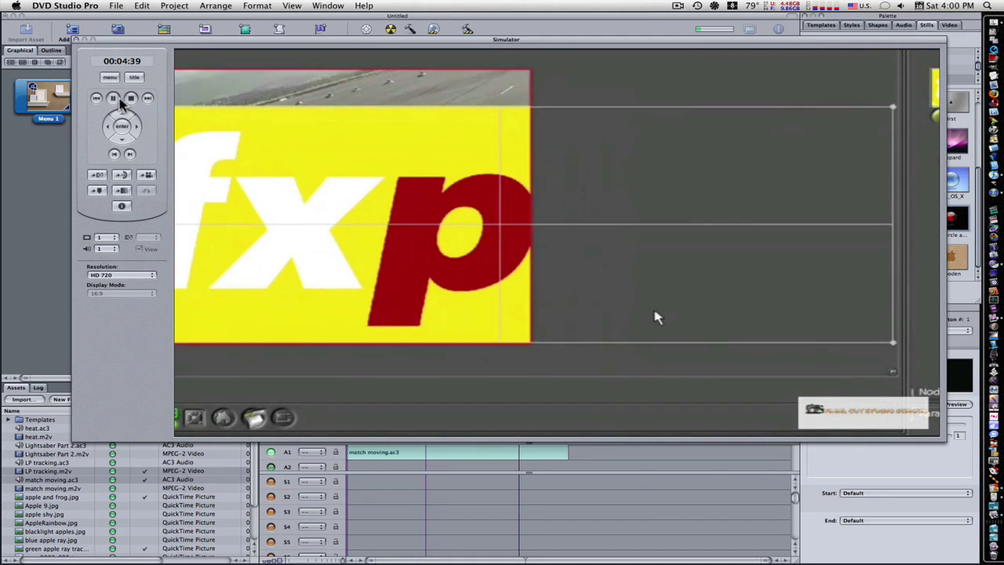
left_click(76, 39)
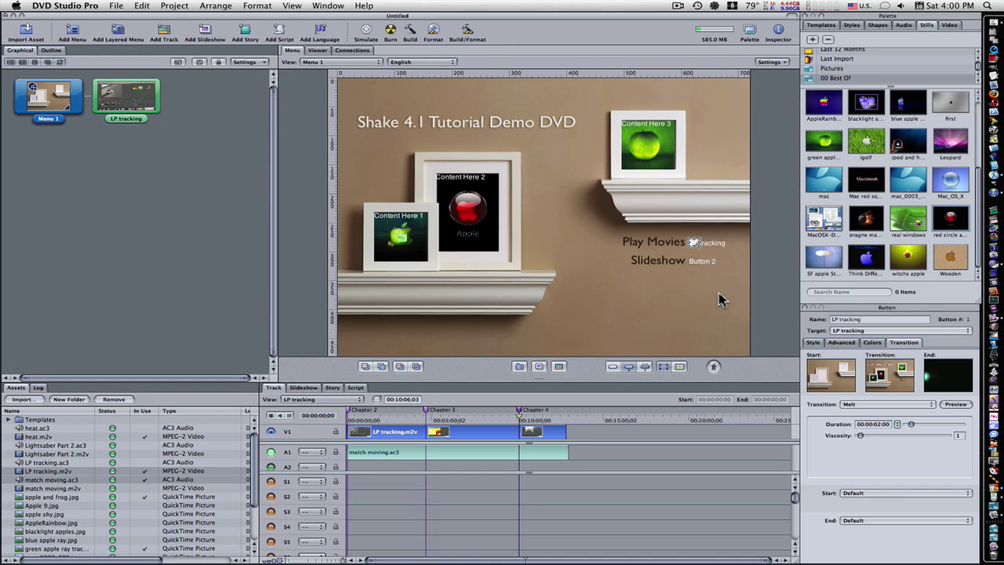
left_click(324, 6)
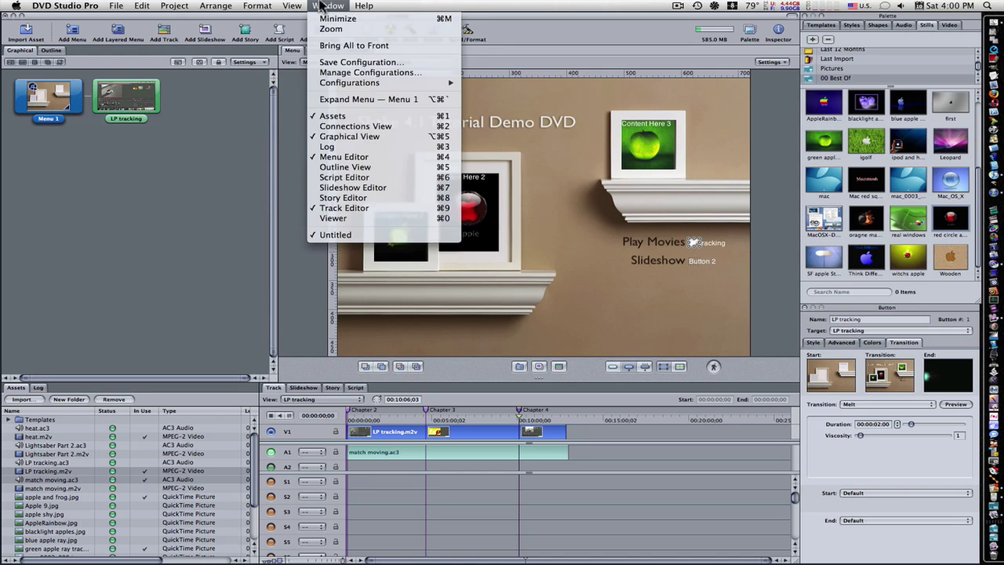
left_click(143, 223)
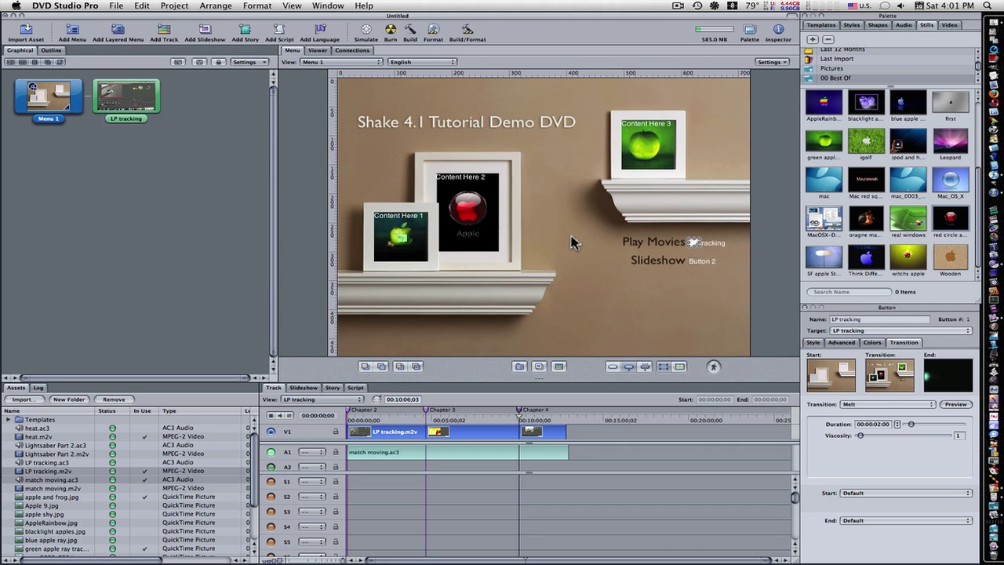
left_click(398, 418)
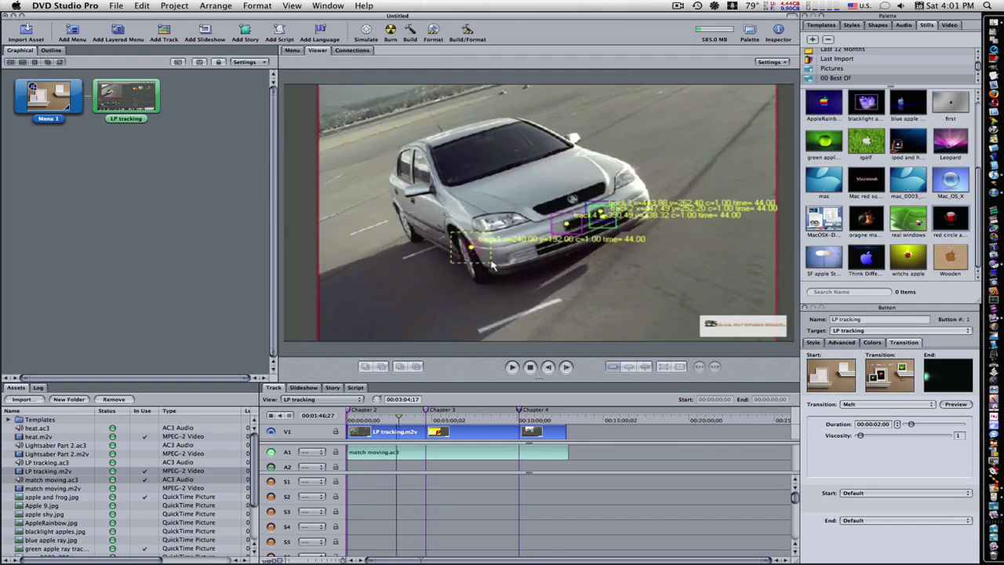
mouse_move(397, 418)
left_mouse_down()
mouse_move(454, 418)
mouse_move(389, 418)
left_mouse_up()
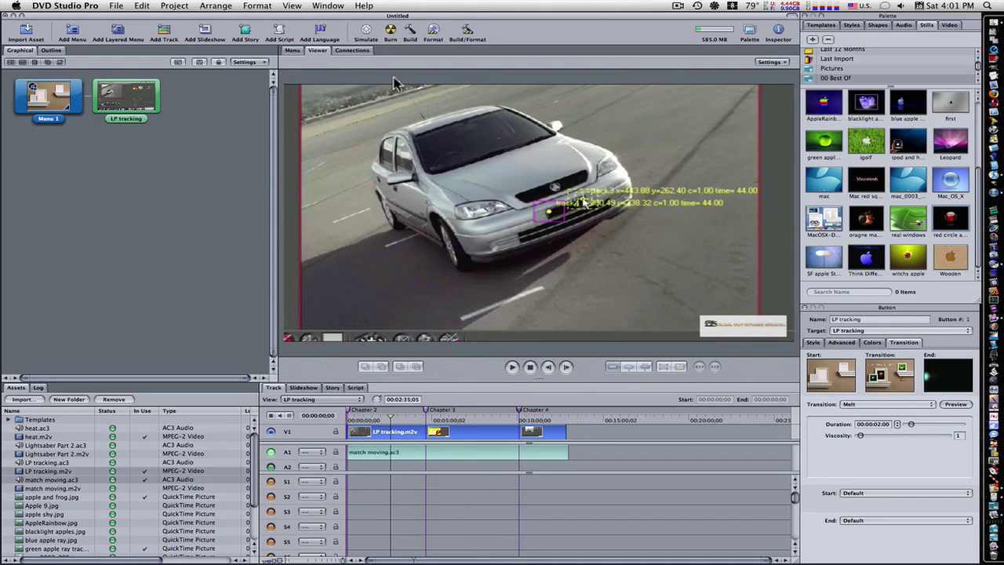
left_click(291, 51)
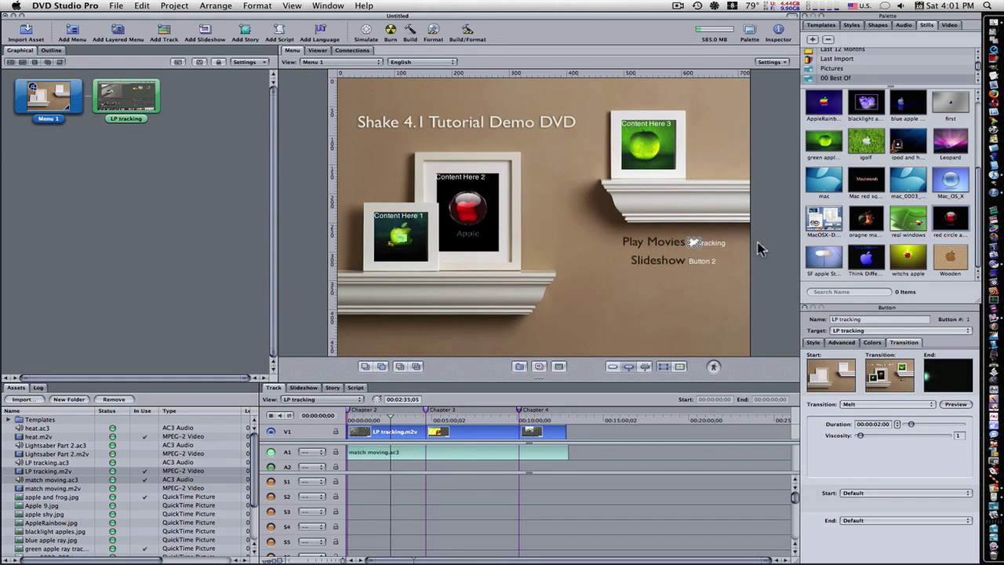
Set the Play Movies button's transition to Cube and launch the Simulator.
left_click(700, 264)
left_click(692, 244)
left_click(912, 406)
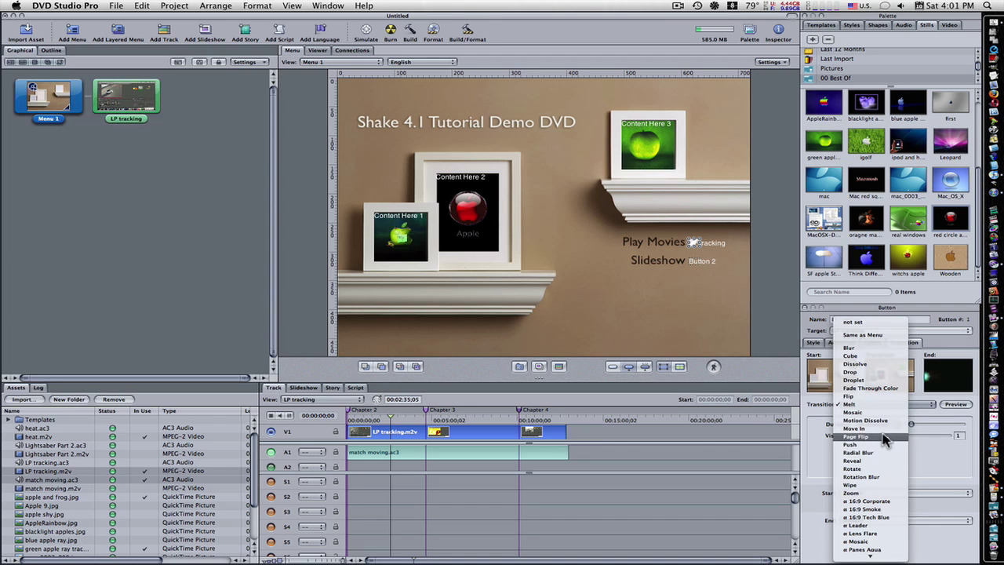
left_click(863, 356)
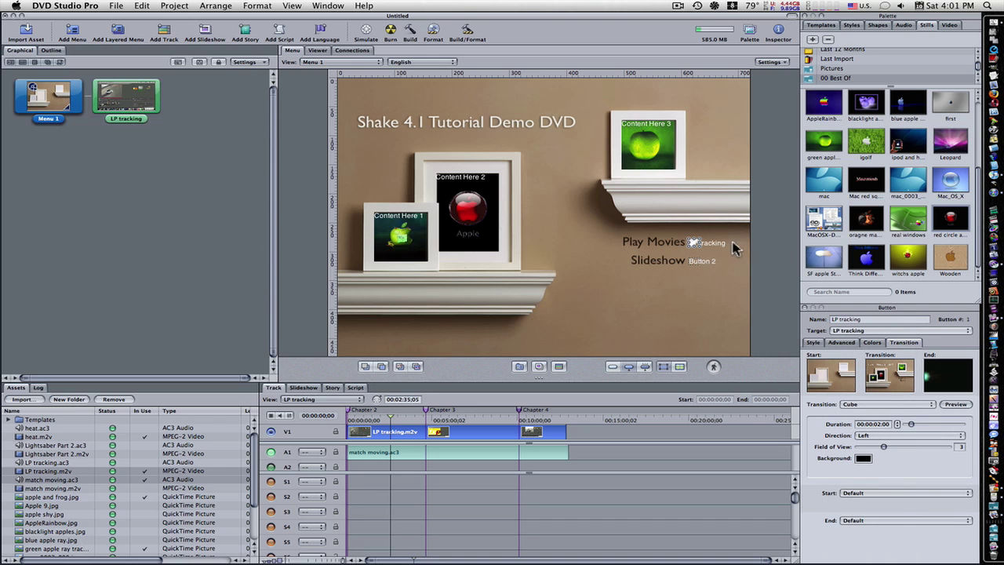
left_click(365, 30)
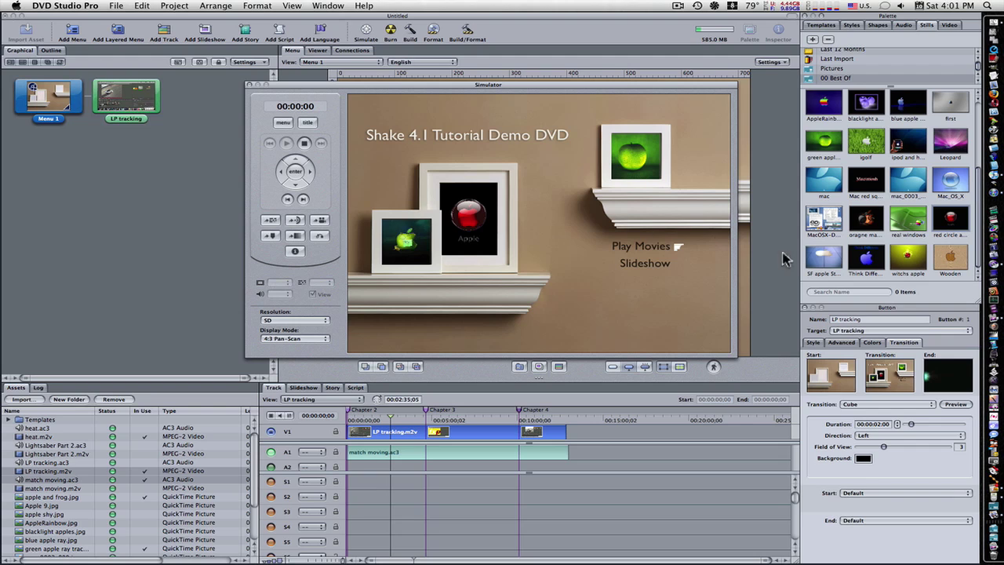
Watch the Cube transition into LP tracking, close the Simulator, and move the LP tracking node down-right.
left_click(679, 250)
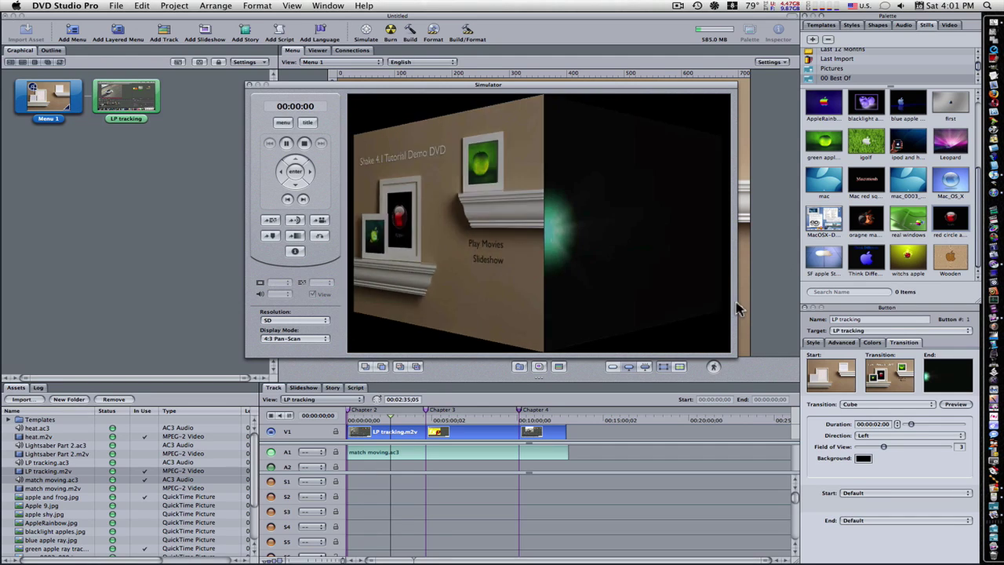
left_click(287, 145)
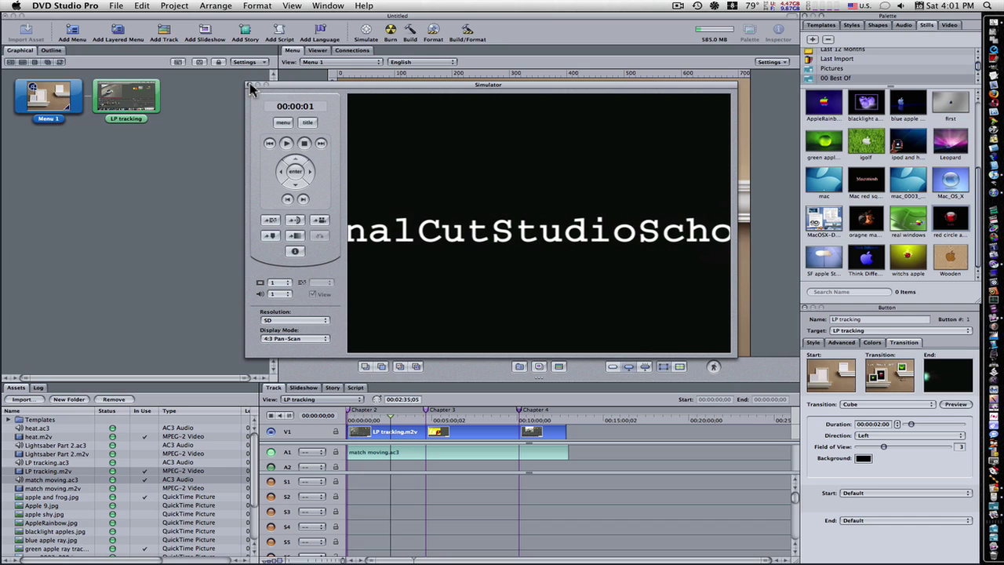
left_click(250, 85)
left_click_drag(125, 100, 176, 216)
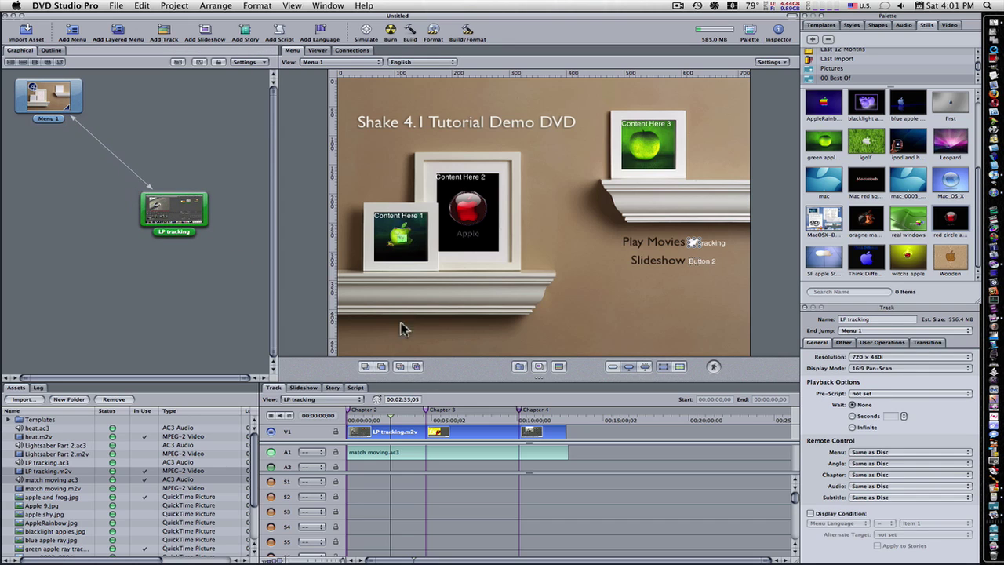